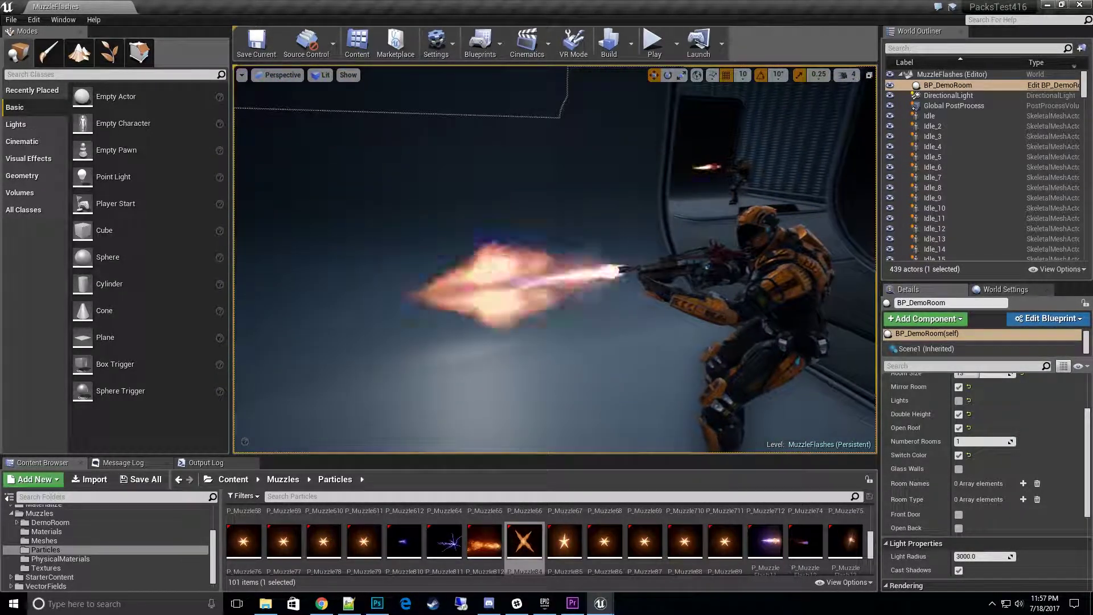
Step: Select the front soldier's muzzle flash emitter, locate its P_MuzzleFlash52 asset, and open it in a maximized particle editor
left_click(579, 278)
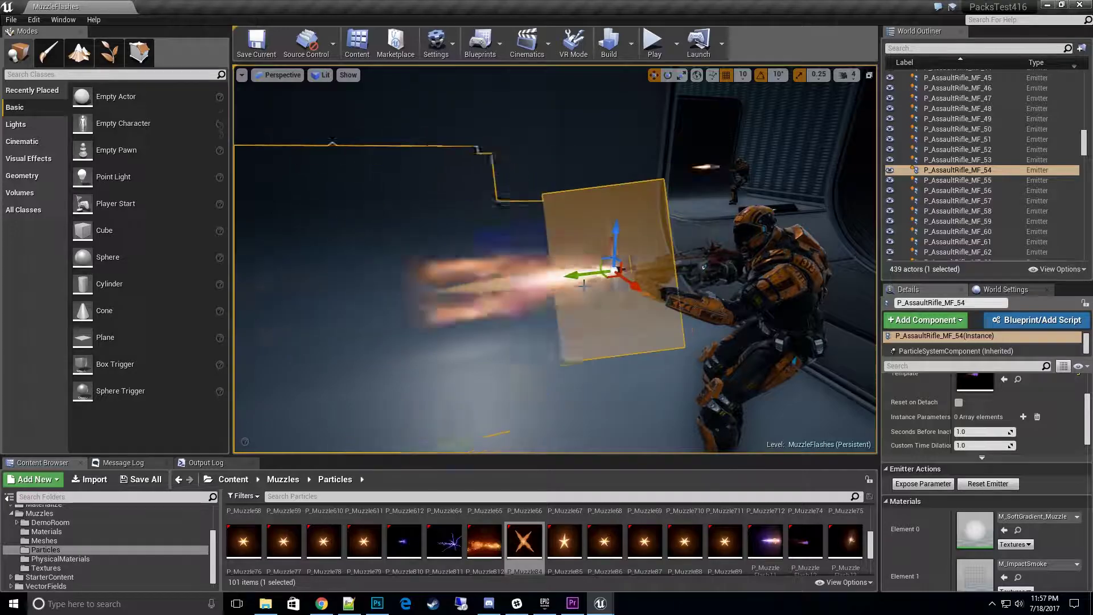
key("ctrl+b")
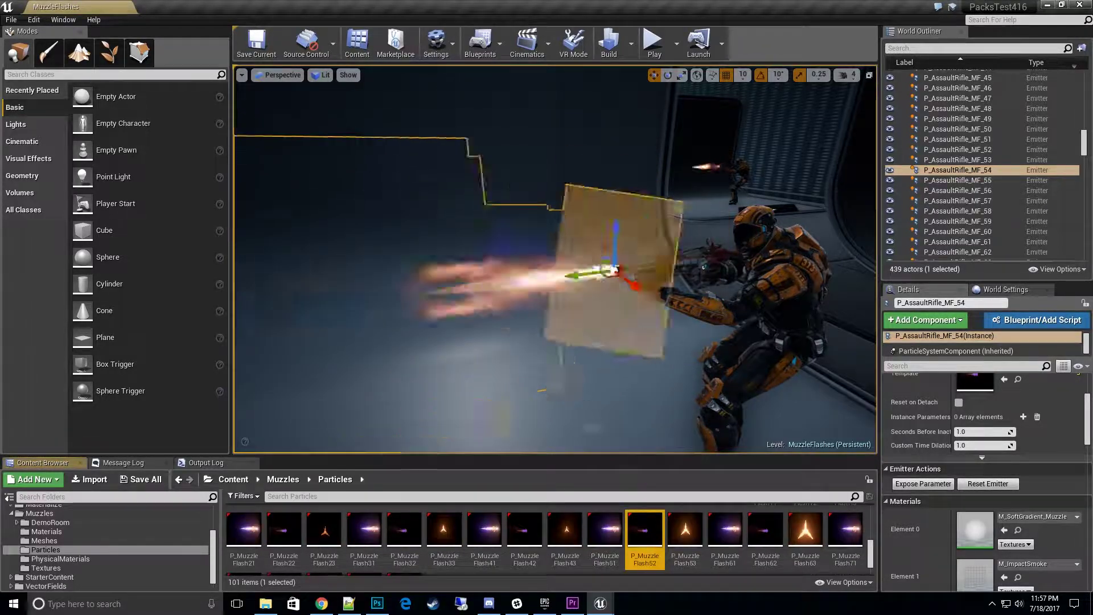
double_click(645, 532)
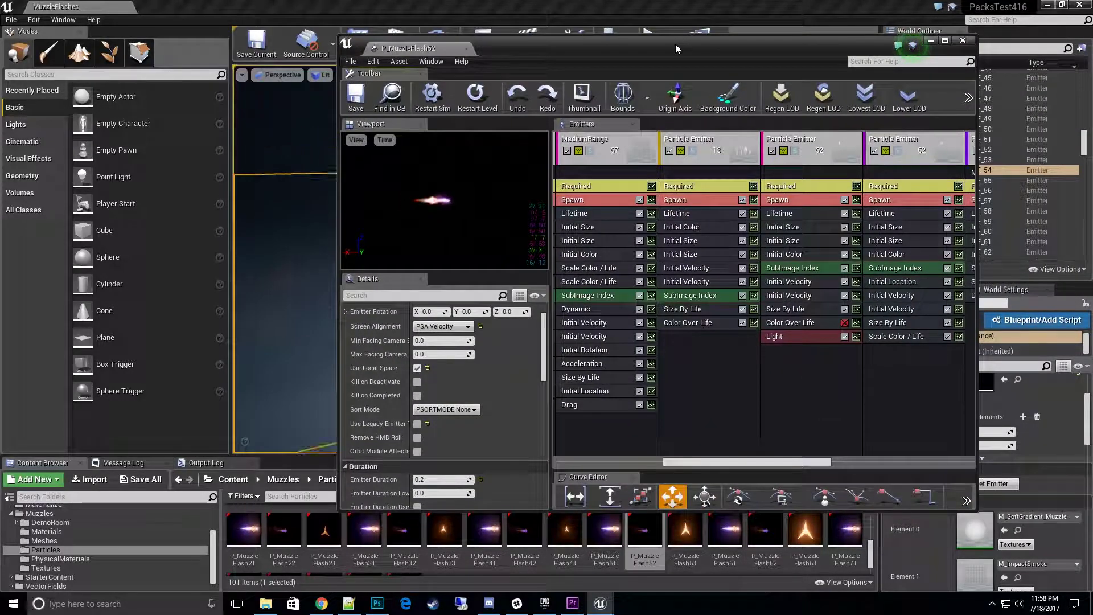
left_click_drag(674, 44, 726, 41)
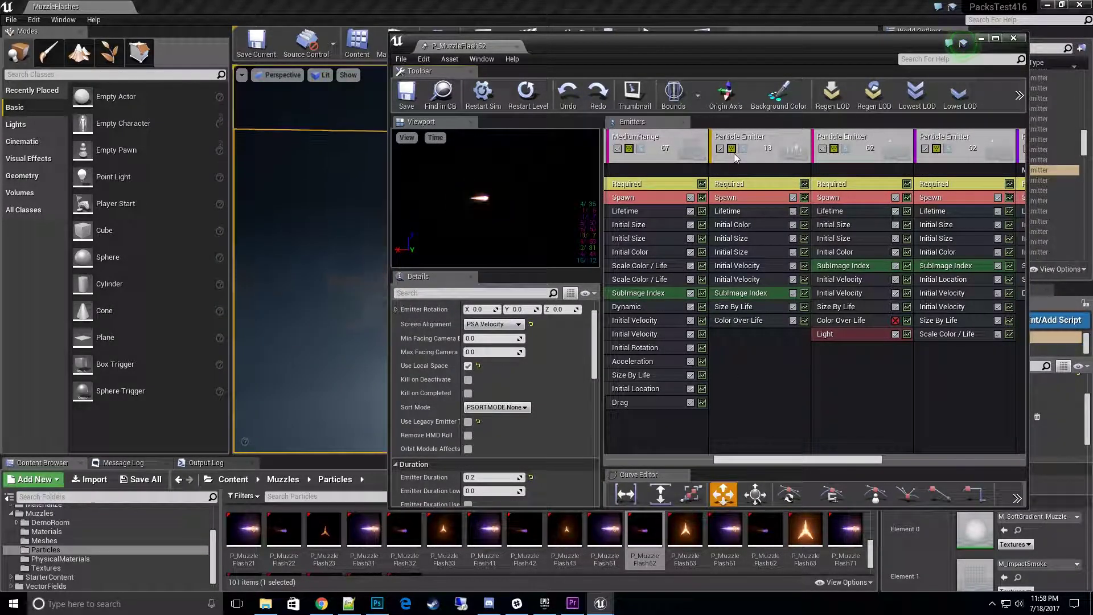
double_click(674, 46)
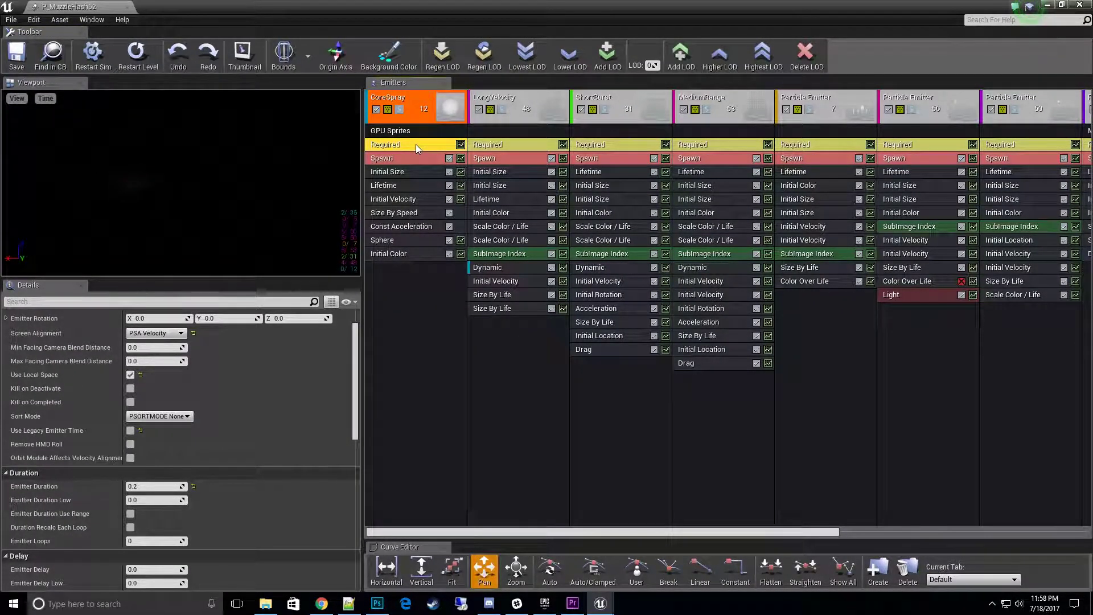
Step: Set Emitter Loops to 1 in the CoreSpray emitter's Required module
scroll(247, 402, "up", 2)
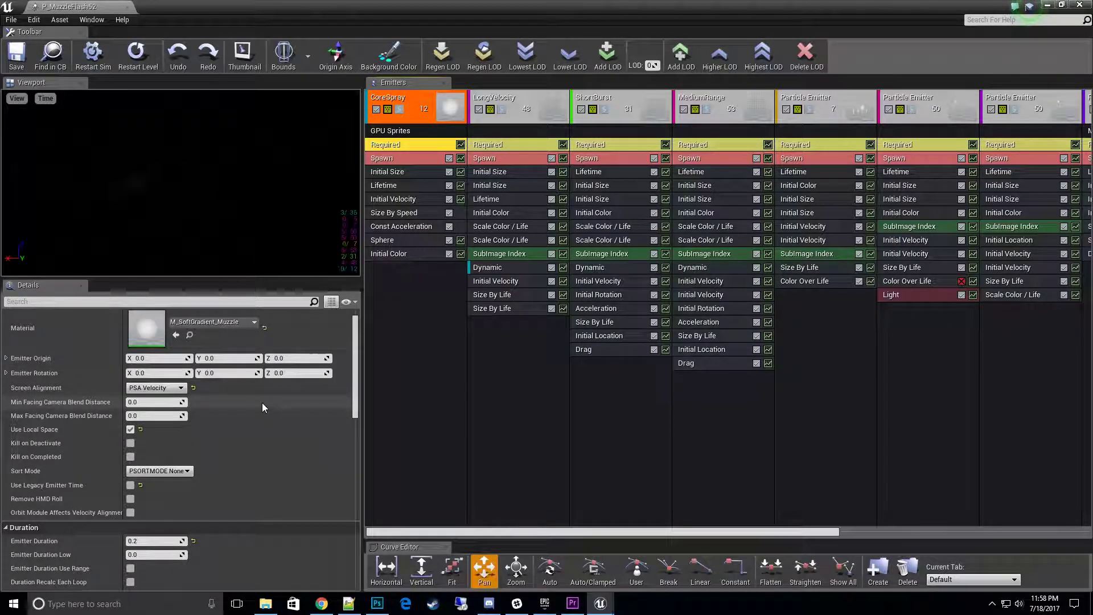
scroll(251, 401, "down", 4)
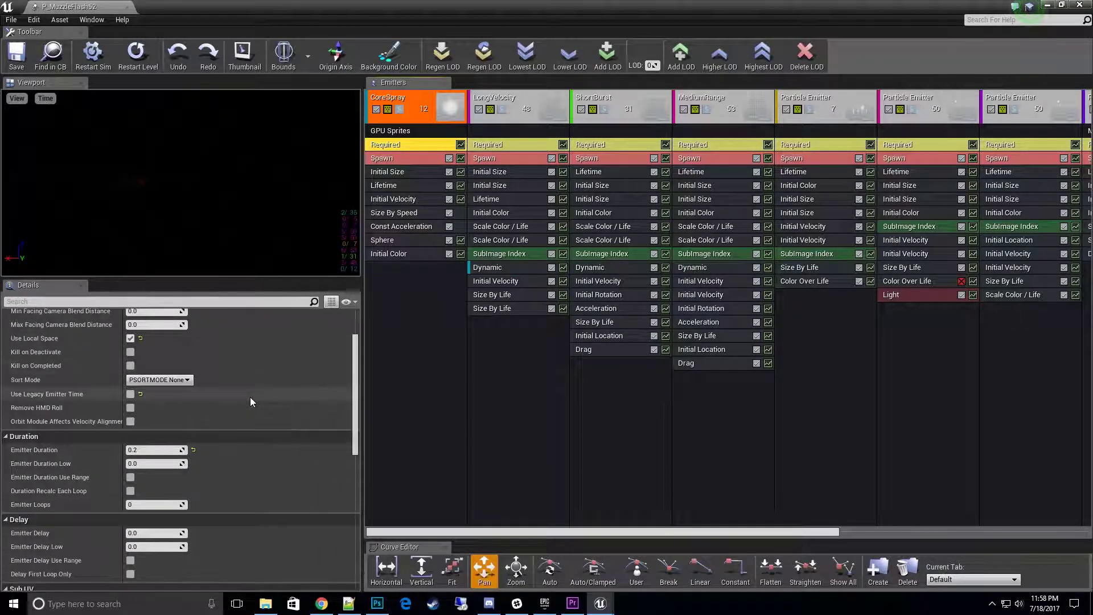
scroll(239, 421, "down", 2)
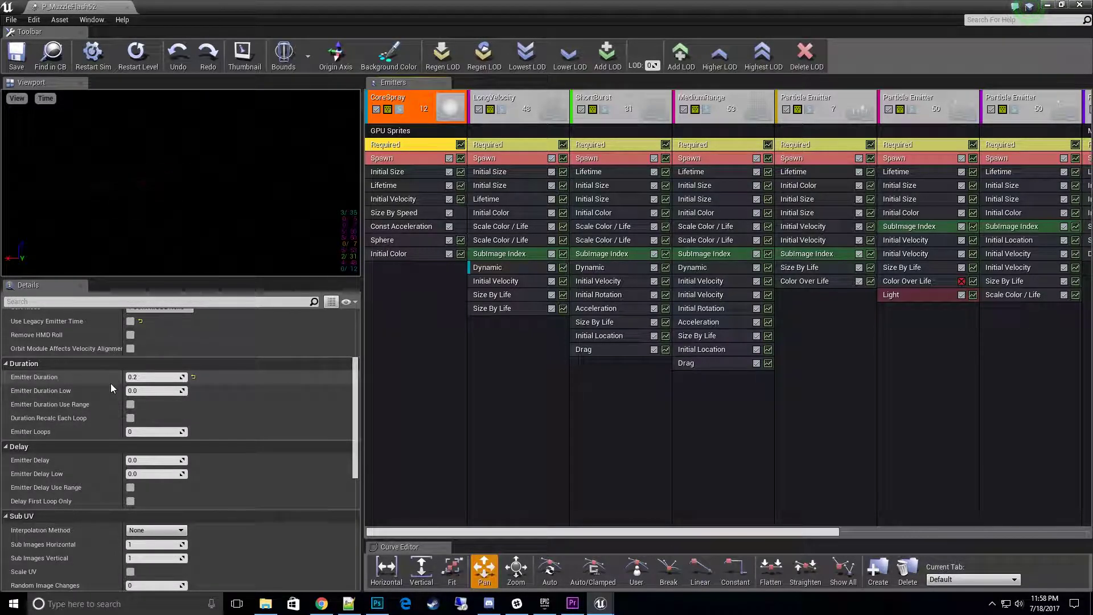
mouse_move(48, 437)
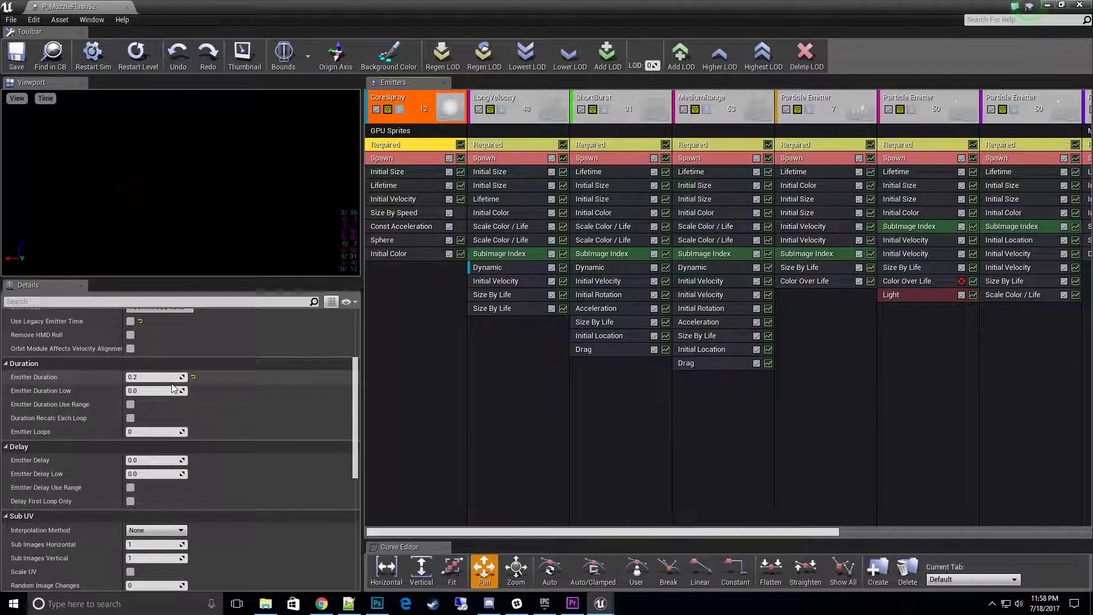
left_click(149, 431)
type("1")
key("Return")
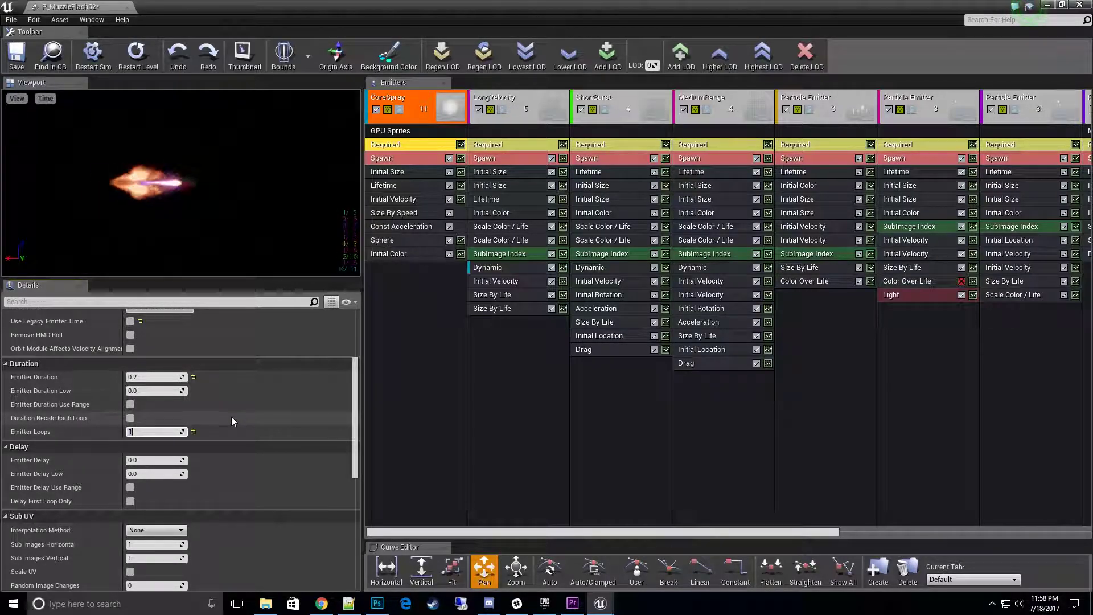
Step: Set Emitter Loops to 1 in the LongVelocity emitter's Required module
left_click(489, 145)
left_click(152, 432)
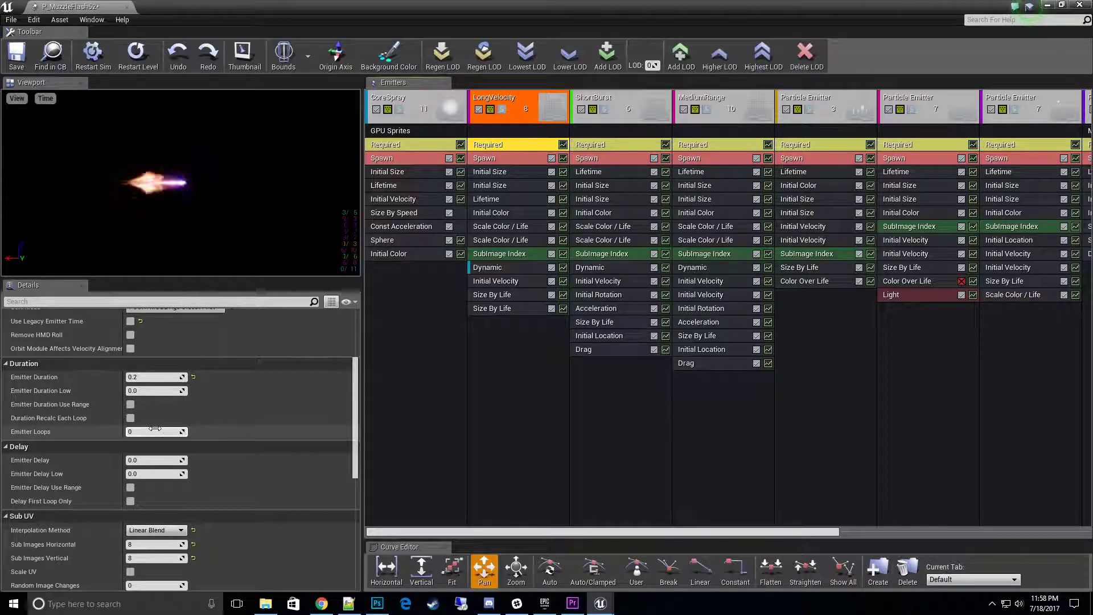
left_click(619, 145)
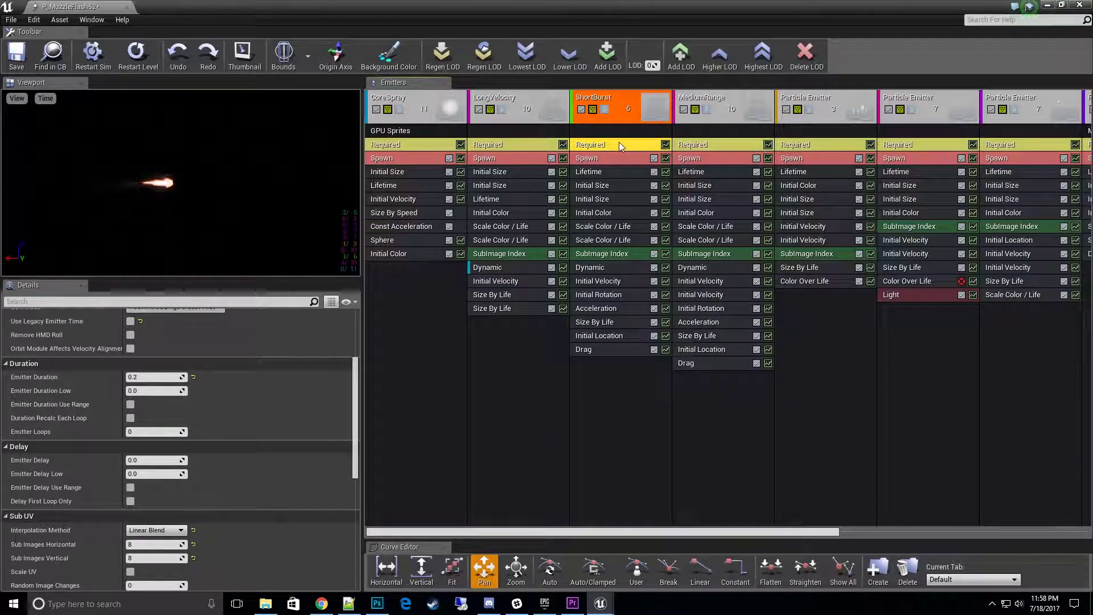
left_click(531, 145)
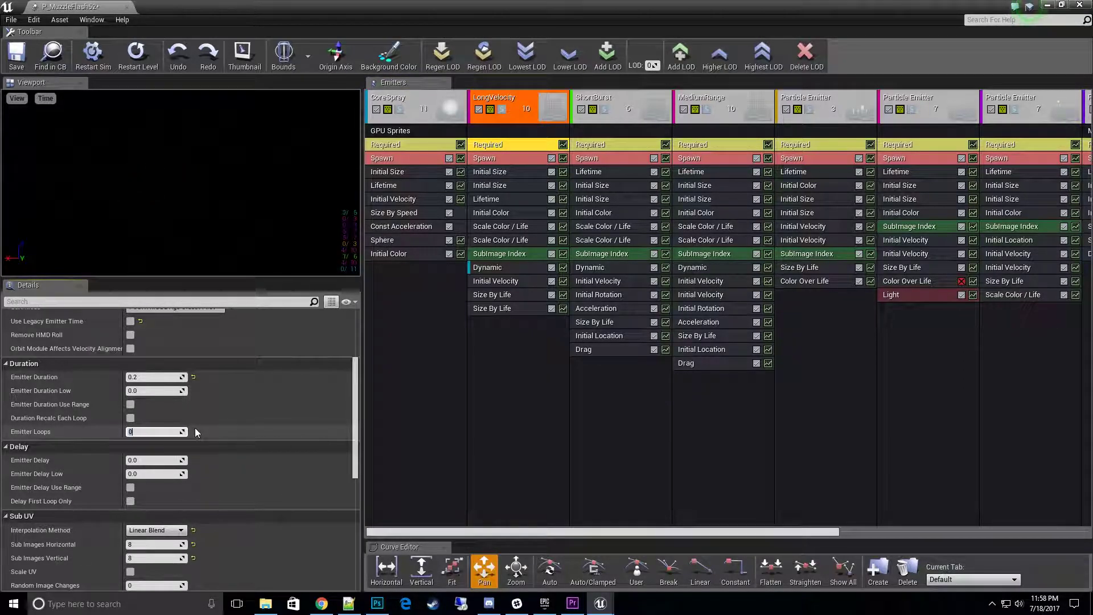
type("1")
key("Return")
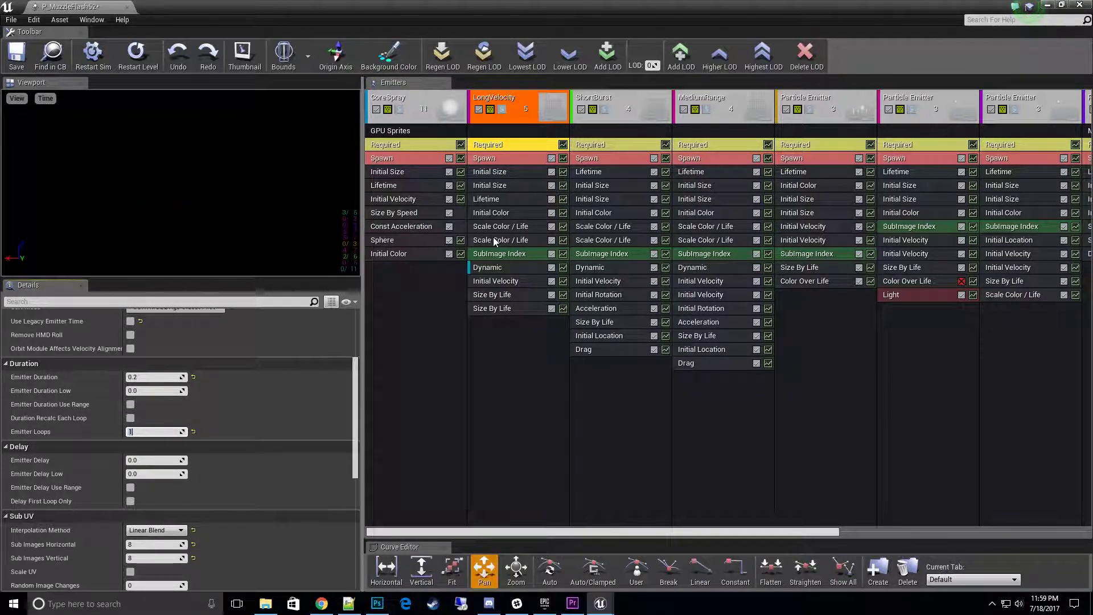
Step: Set Emitter Loops to 1 in the ShortBurst emitter's Required module
left_click(614, 145)
left_click(154, 432)
type("1")
left_click(715, 115)
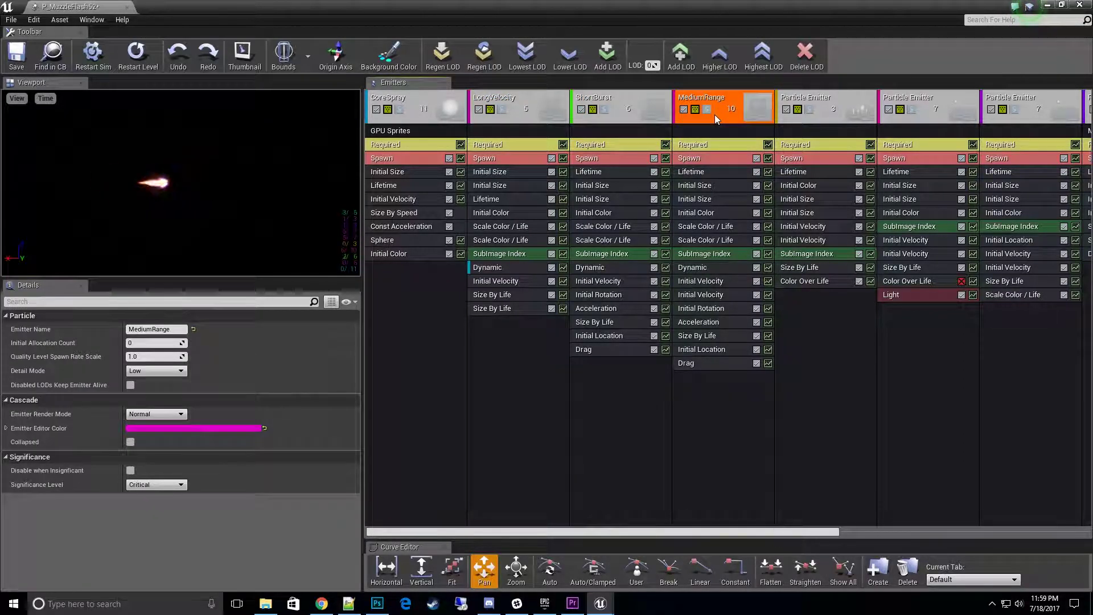
left_click(663, 117)
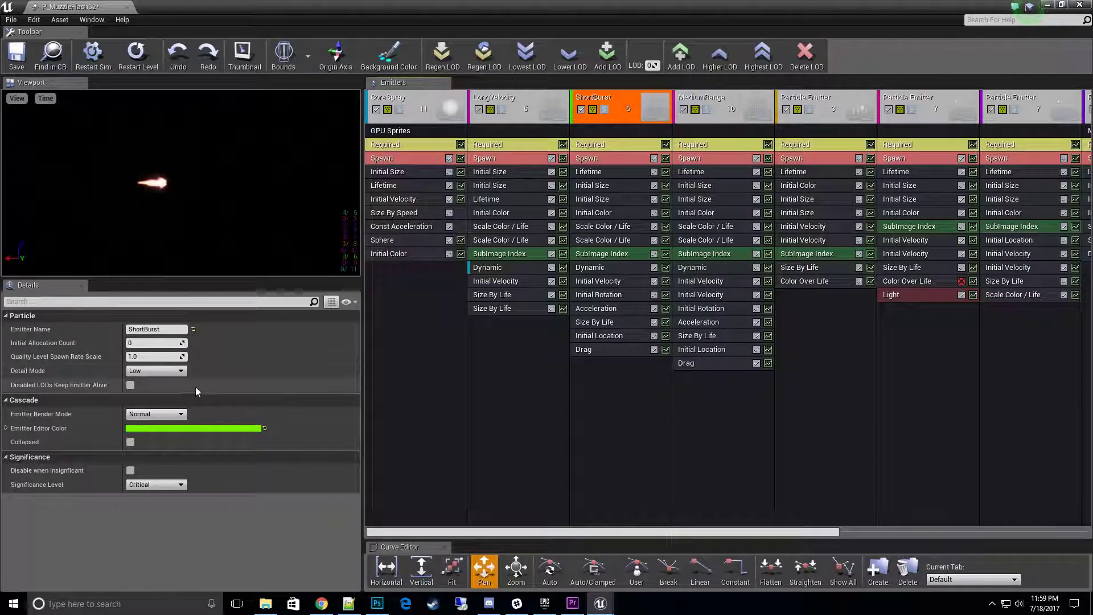
left_click(613, 147)
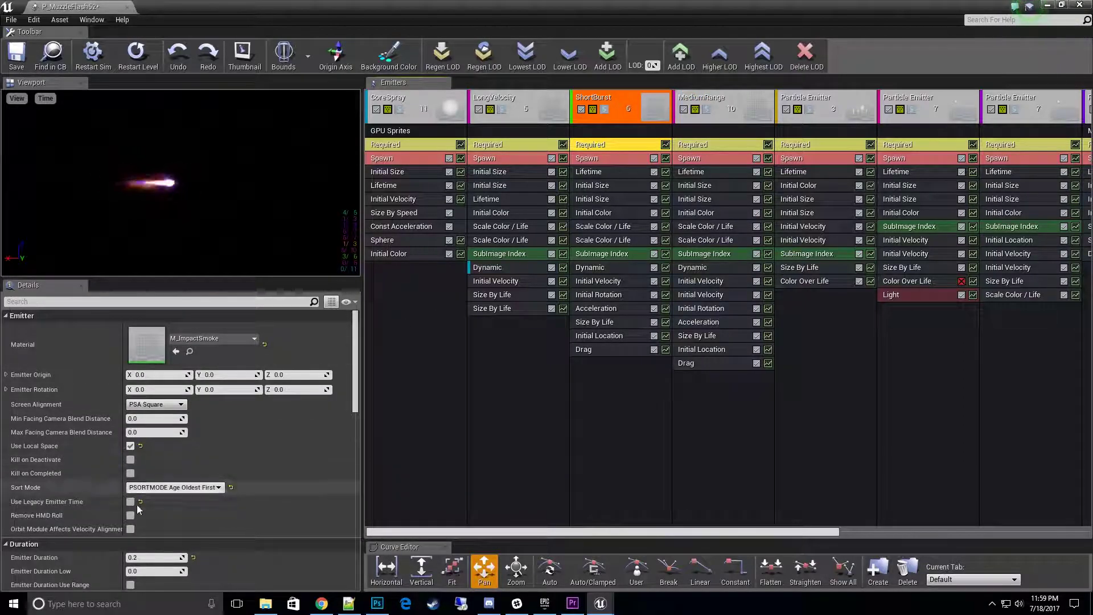
scroll(148, 562, "down", 3)
scroll(148, 562, "down", 1)
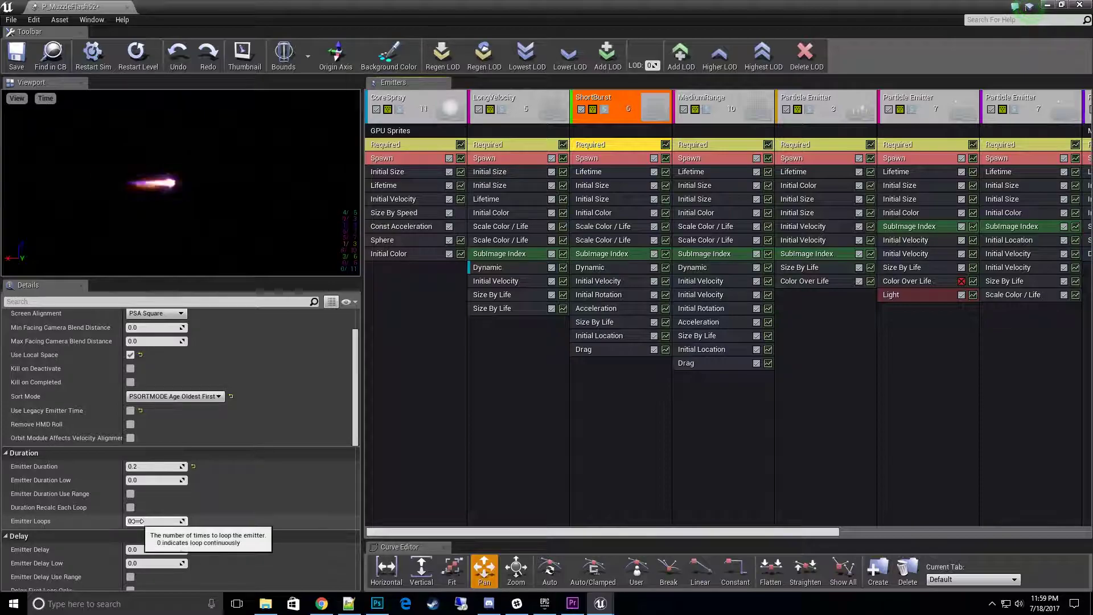
left_click(162, 521)
type("1")
key("Return")
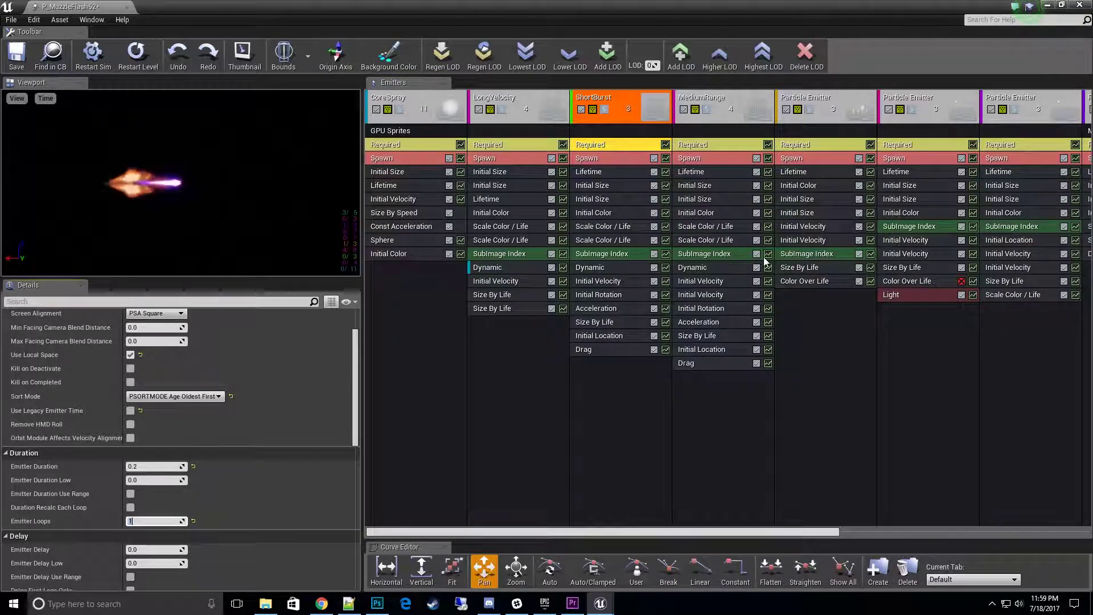
Step: Set Emitter Loops to 1 in the MediumRange emitter's Required module
left_click(719, 146)
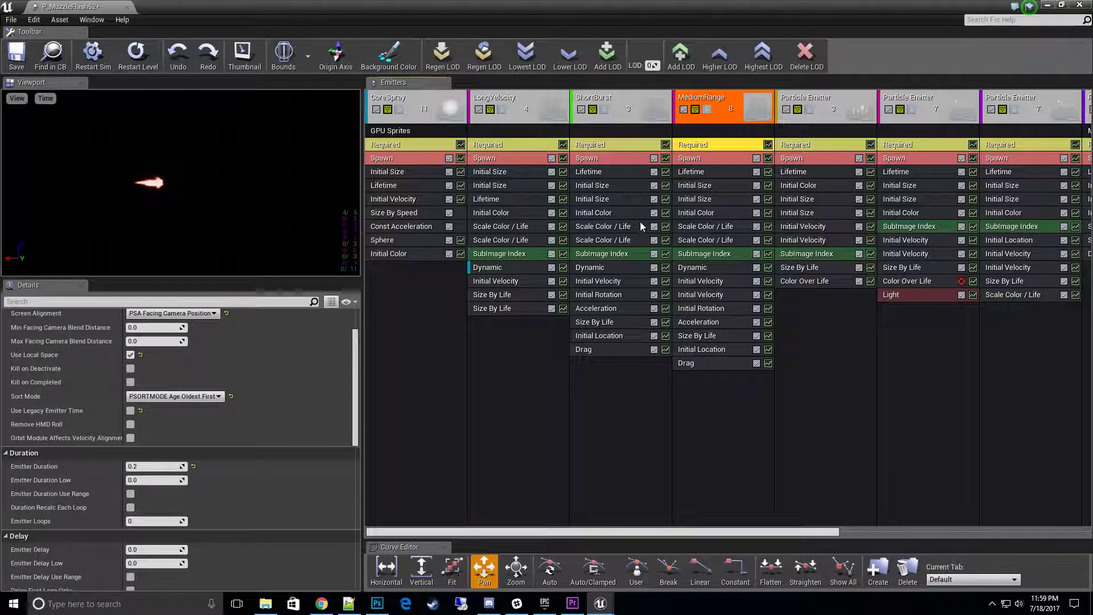
left_click(168, 521)
type("1")
key("Return")
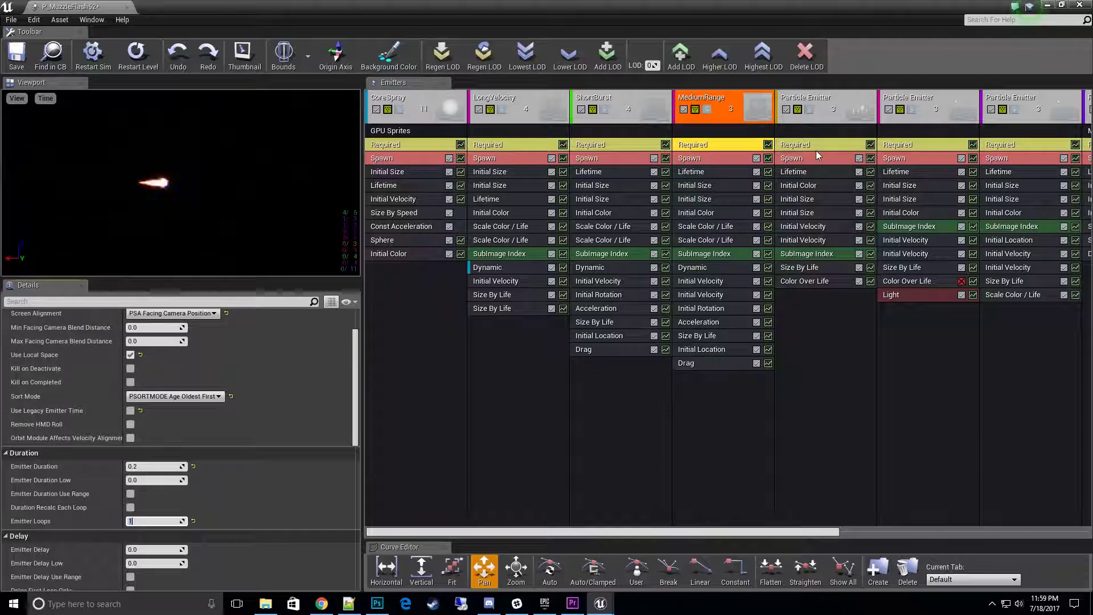
Step: Set Emitter Loops to 1 for the first two unnamed Particle Emitters following MediumRange
left_click(821, 145)
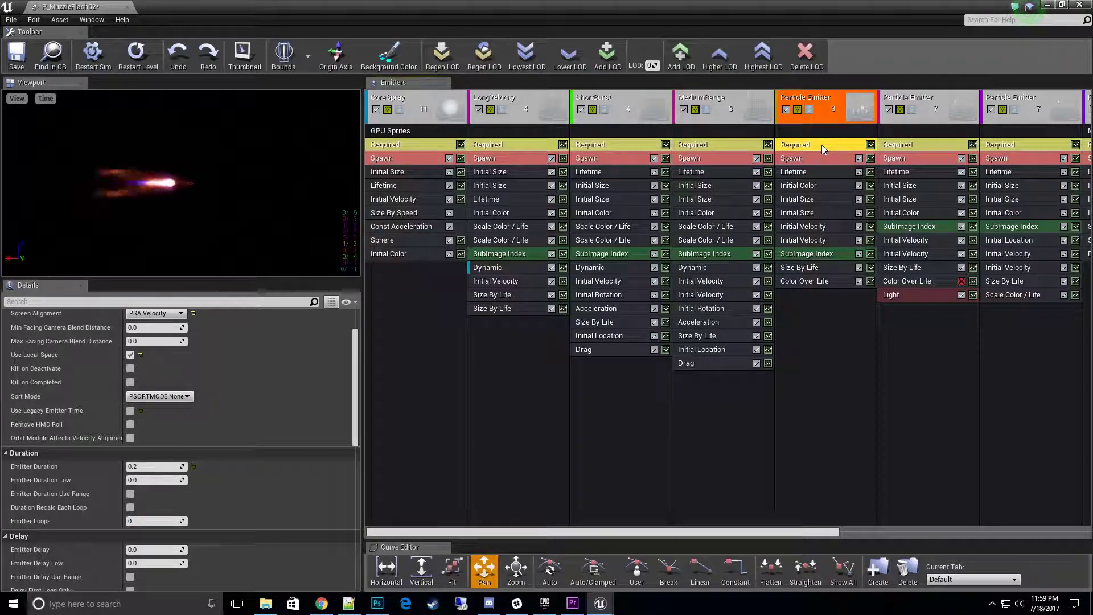
left_click(152, 521)
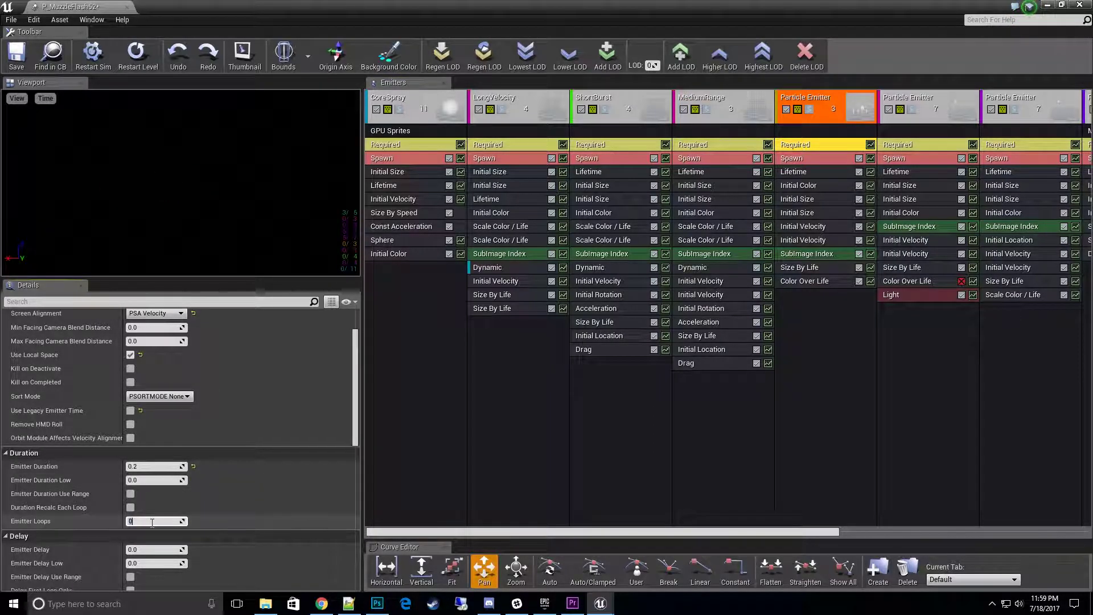
left_click(952, 107)
left_click(151, 522)
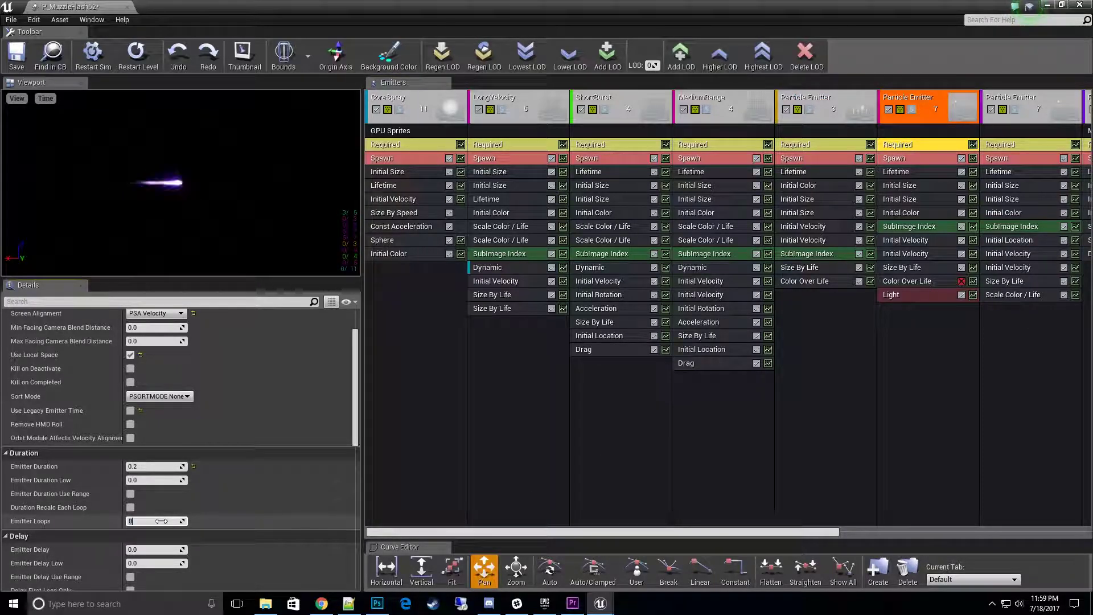
type("1")
Step: Set Emitter Loops to 1 for the third unnamed Particle Emitter, just before the one with Mesh Data
left_click_drag(824, 533, 1057, 532)
left_click(666, 147)
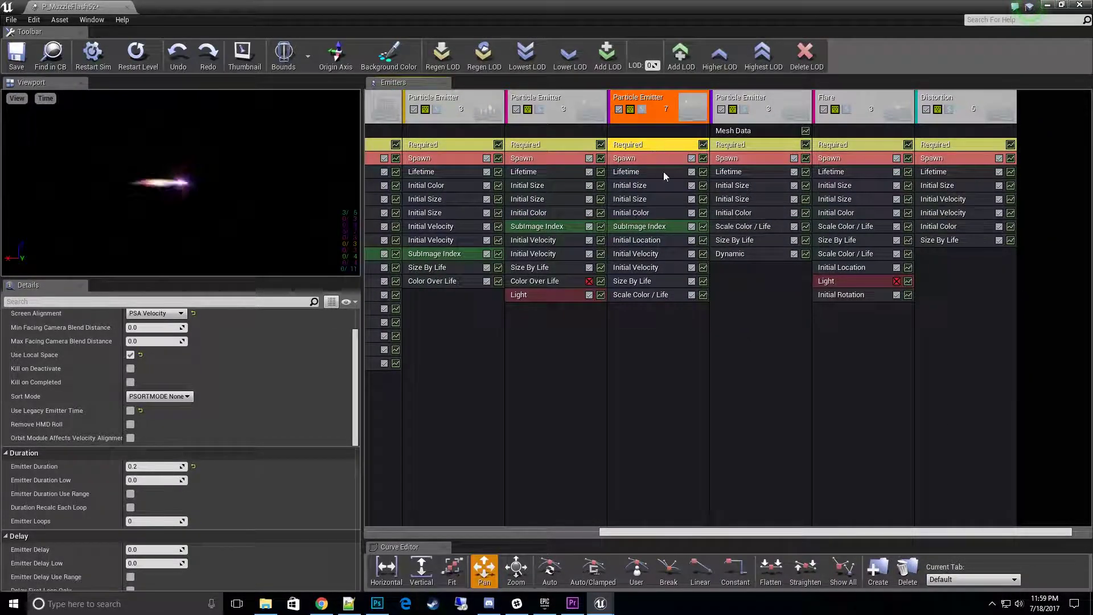
left_click(155, 551)
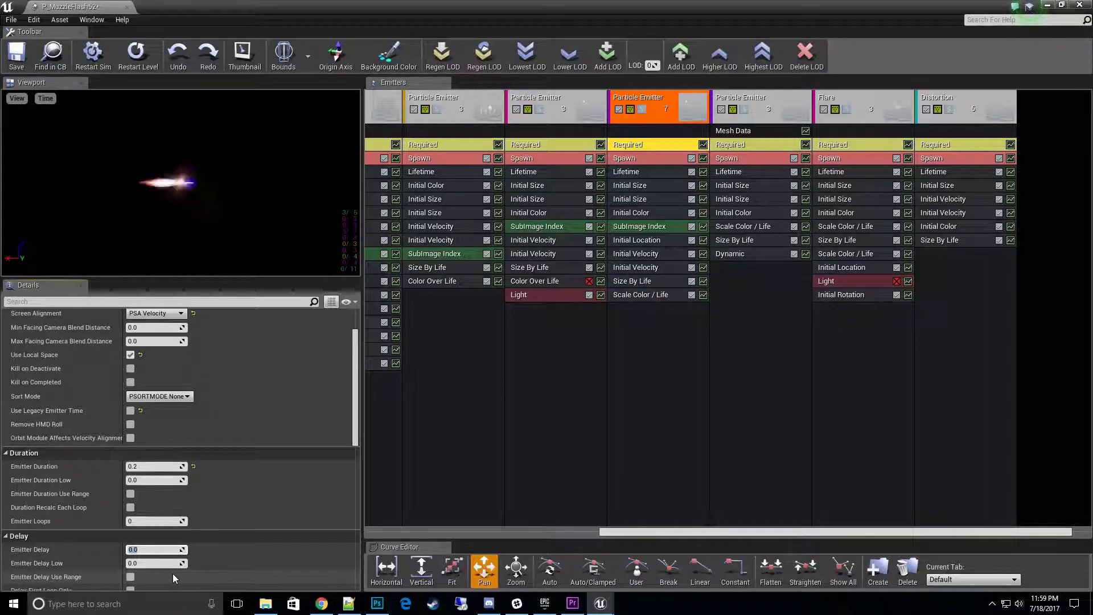
left_click(154, 521)
type("1")
key("Return")
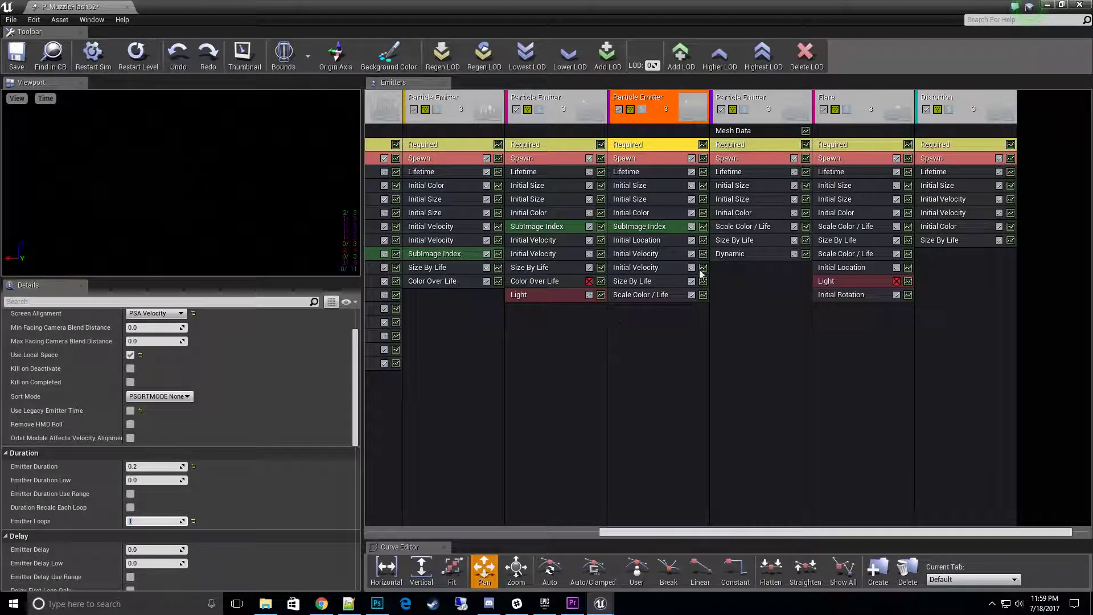
Step: Set Emitter Loops to 1 for both the Particle Emitter with Mesh Data and the Flare emitter
left_click(762, 145)
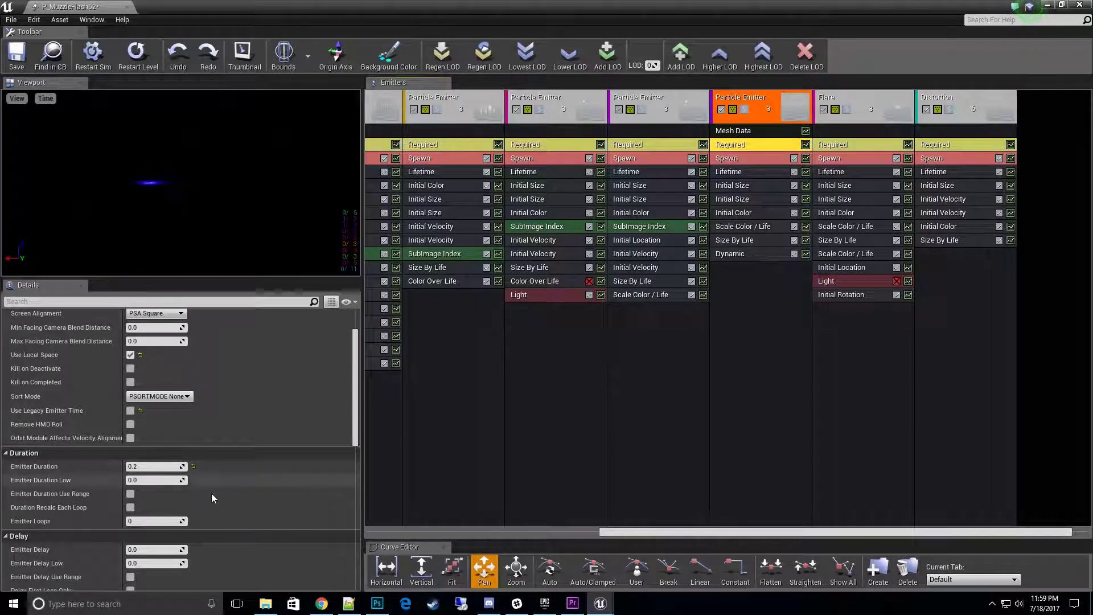
left_click(165, 521)
type("1")
key("Return")
left_click(862, 144)
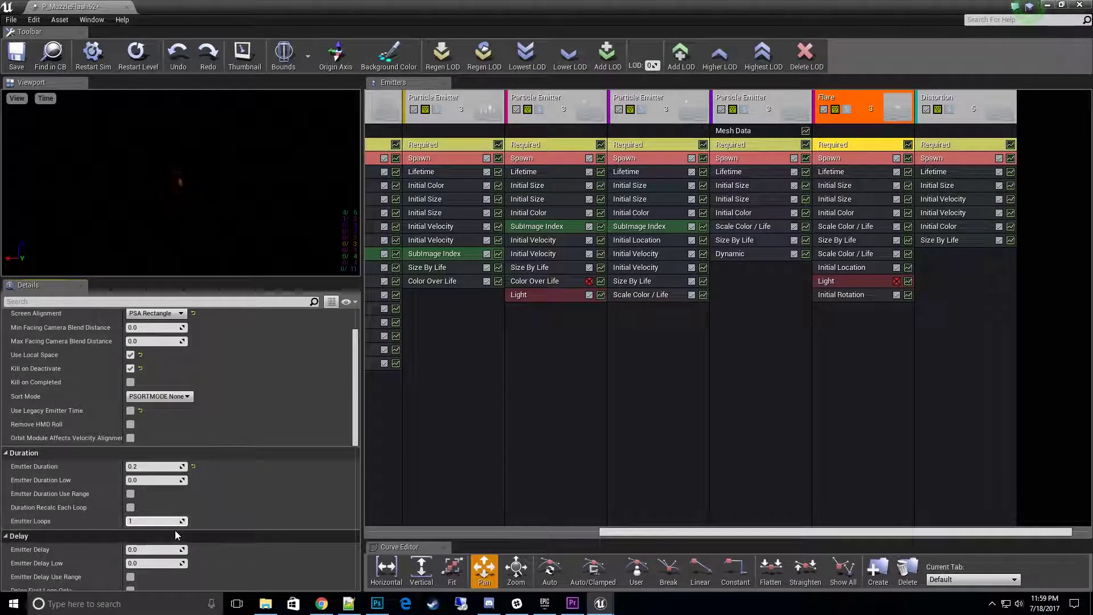
key("Return")
Step: Set Emitter Loops to 1 in the Distortion emitter's Required module
left_click(960, 146)
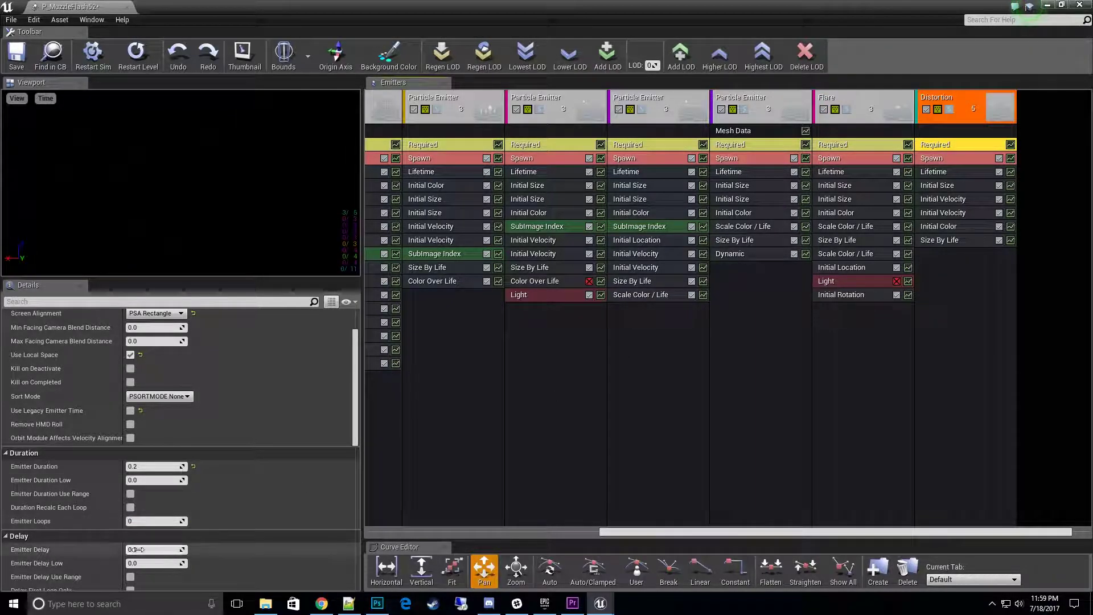
left_click(163, 522)
type("1")
key("Return")
Step: Save the P_MuzzleFlash52 particle system and restart its simulation
left_click(16, 55)
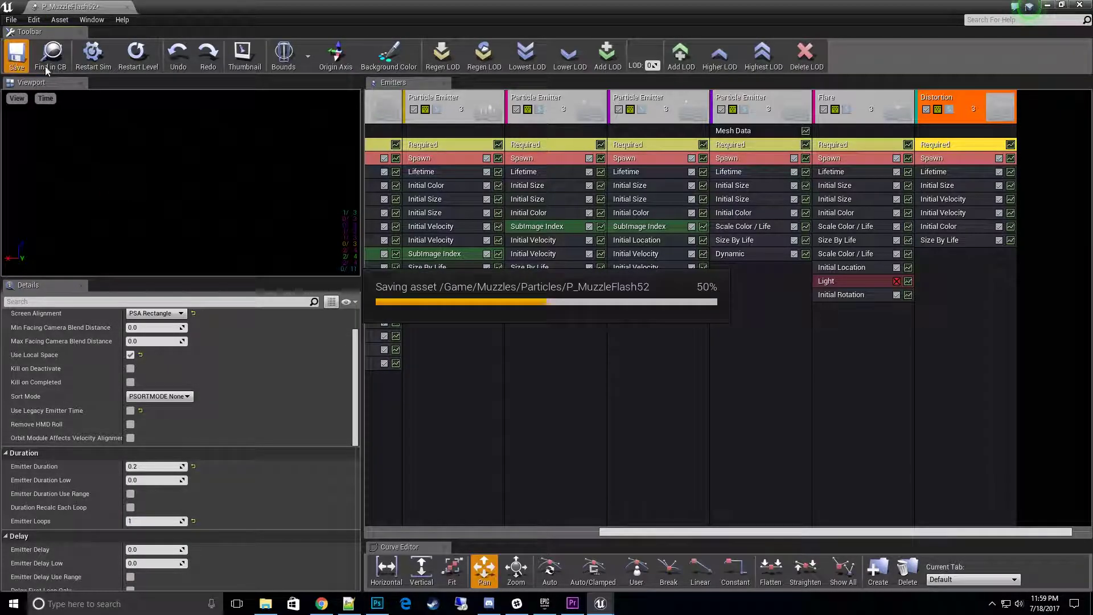
left_click(97, 57)
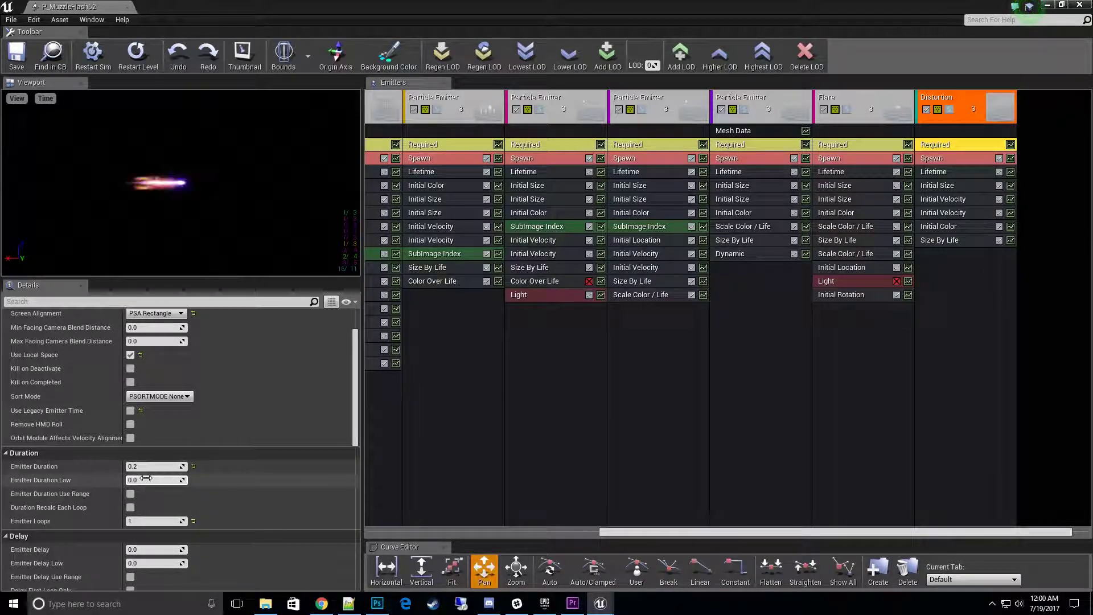
Step: Set the Distortion emitter's Emitter Delay to 0.1 and its Emitter Duration to 0.1
left_click(177, 548)
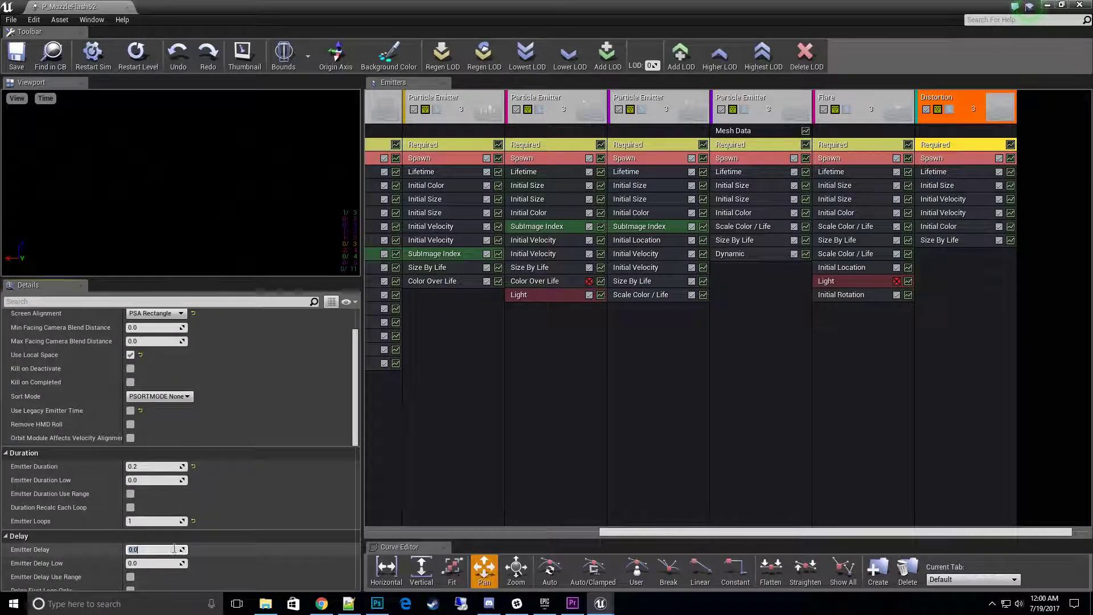
key("BackSpace")
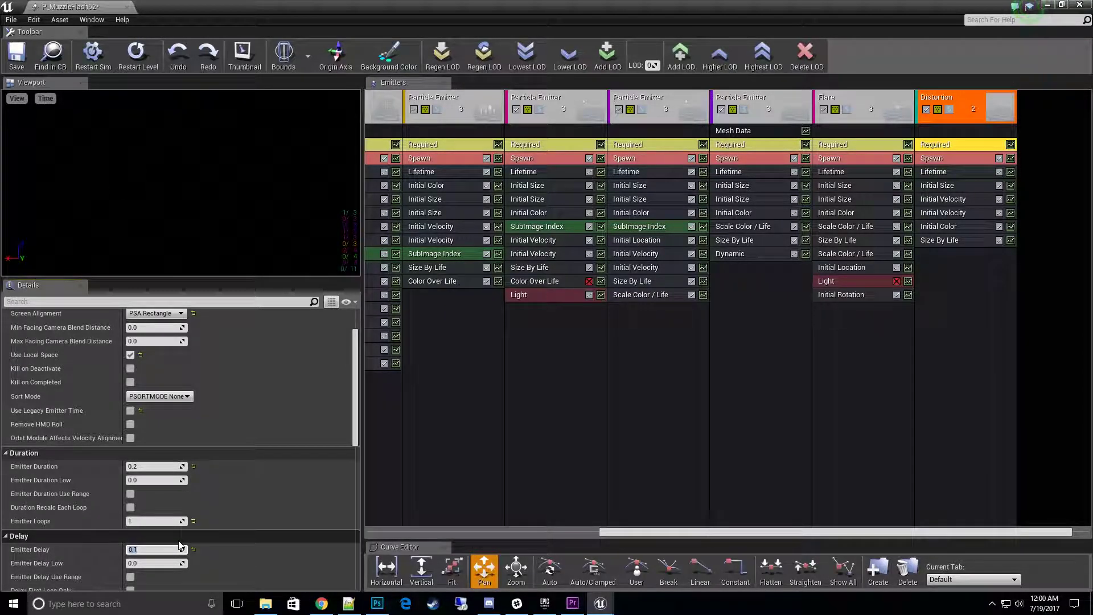
left_click(154, 467)
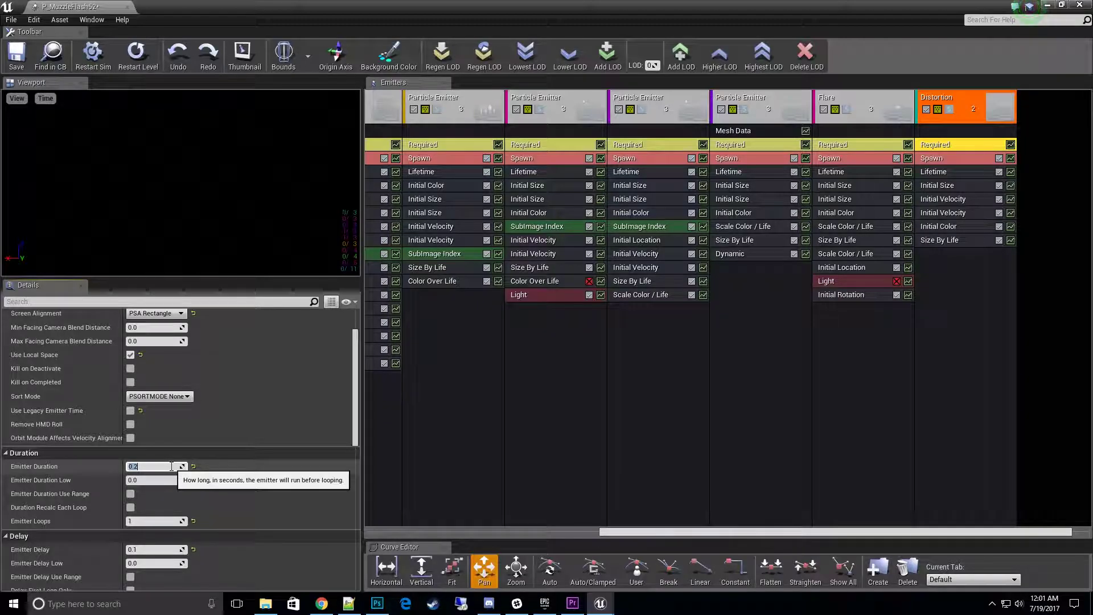
key("BackSpace")
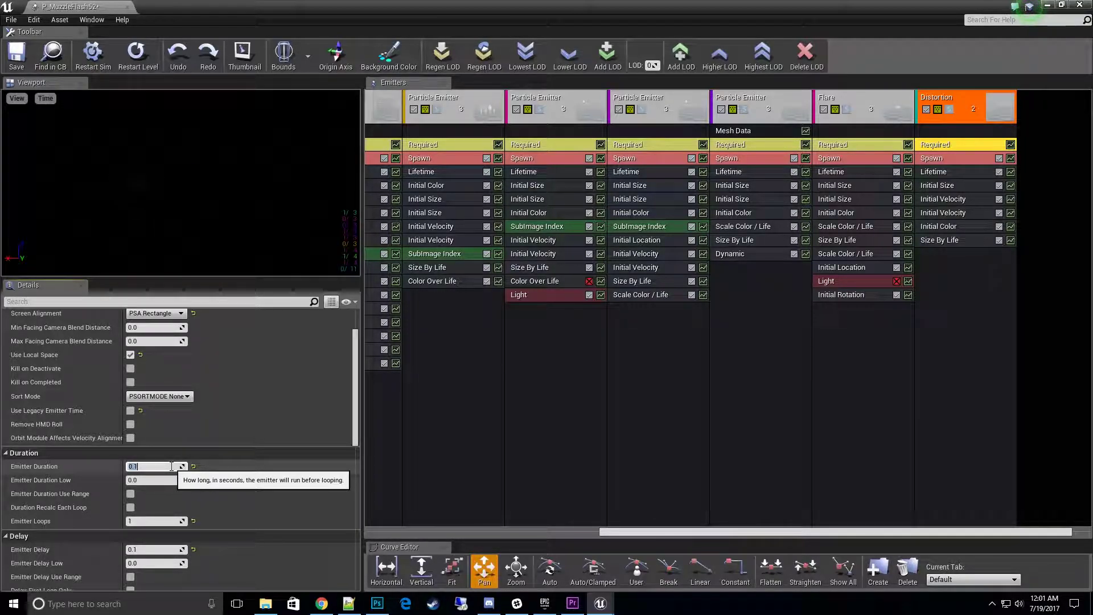